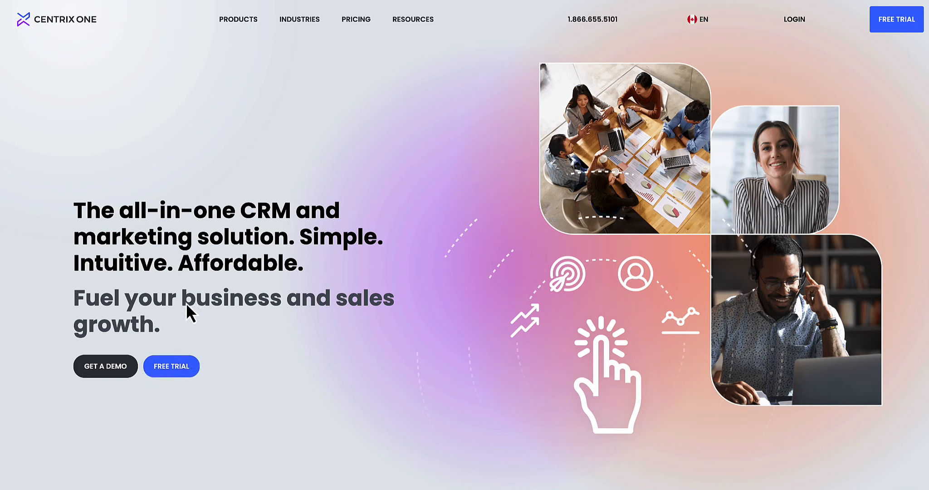
Create a new web form named Contact Us Form.
{"action": "left_click", "coordinate": [109, 370]}
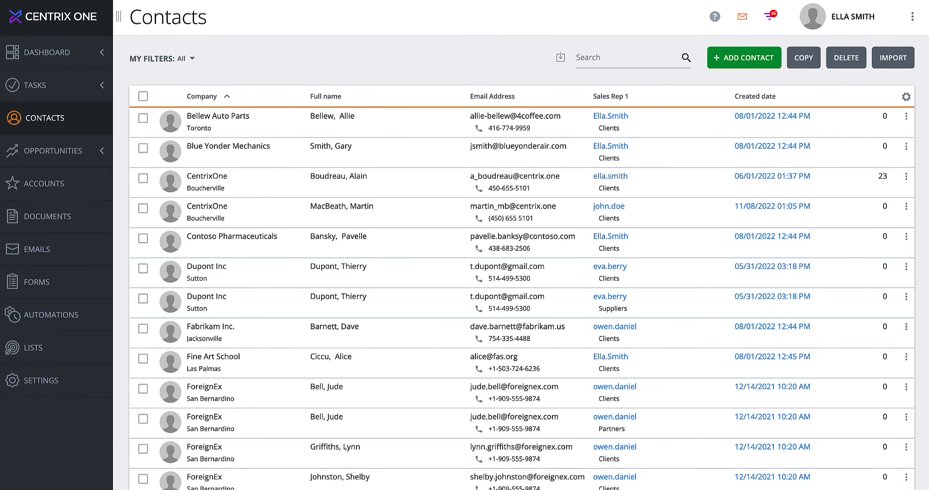
{"action": "left_click", "coordinate": [88, 291]}
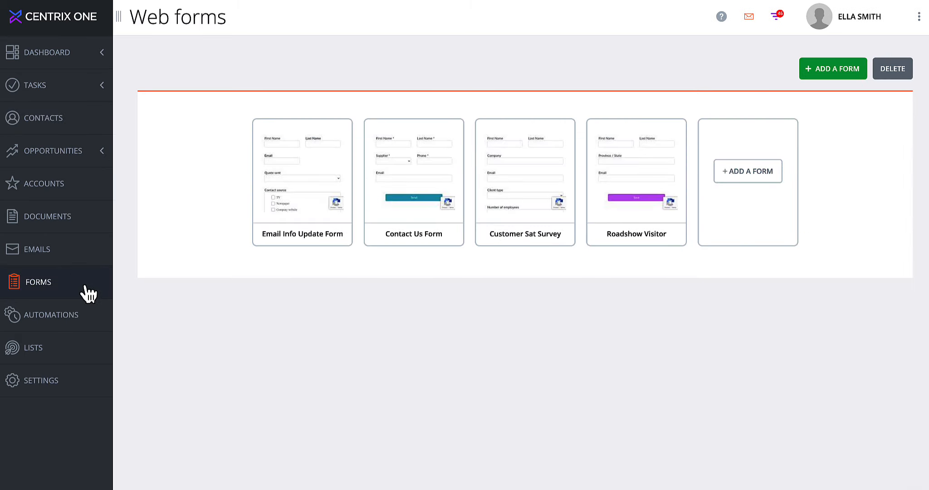
{"action": "left_click", "coordinate": [833, 75]}
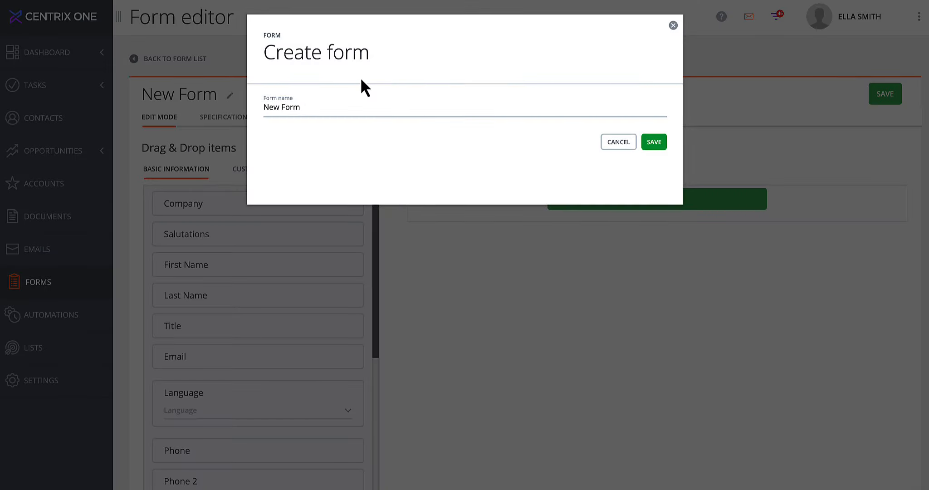
{"action": "triple_click", "coordinate": [342, 104]}
{"action": "type", "text": "Contact Us Form"}
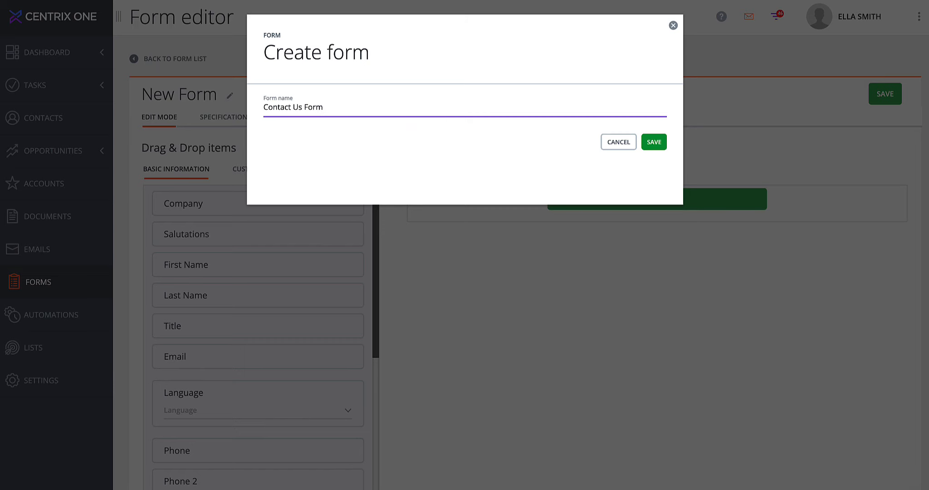
{"action": "left_click", "coordinate": [654, 144]}
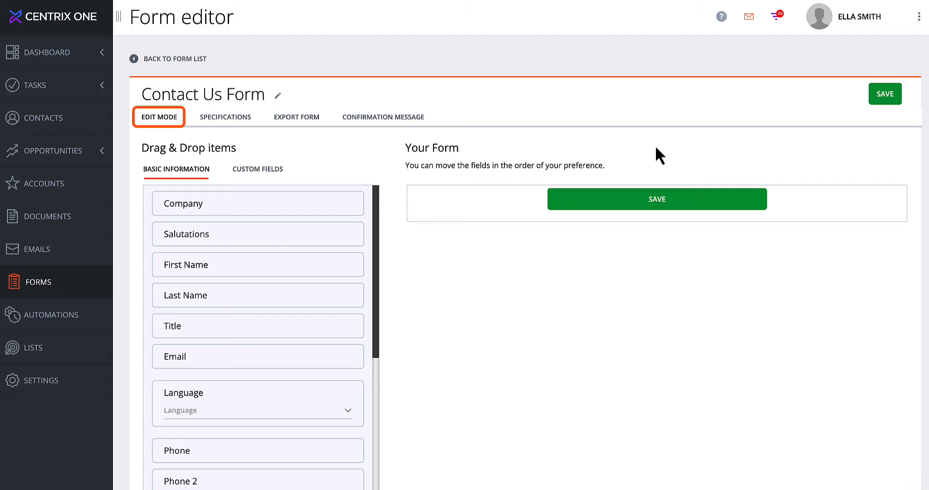
Add the First Name, Last Name, Email, Phone, Company, Website and Country fields to the form in that order.
{"action": "left_click_drag", "start_coordinate": [224, 265], "coordinate": [462, 202]}
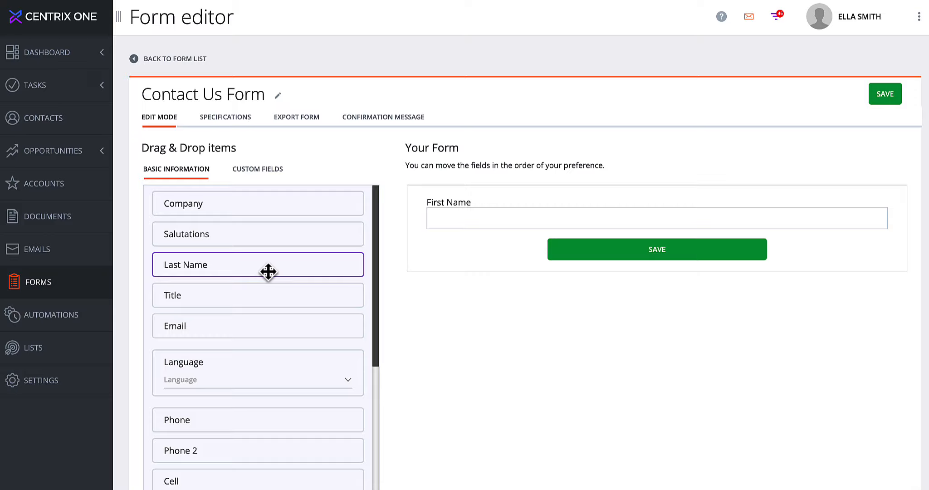
{"action": "left_click_drag", "start_coordinate": [267, 270], "coordinate": [556, 247]}
{"action": "left_click_drag", "start_coordinate": [244, 303], "coordinate": [466, 306]}
{"action": "left_click_drag", "start_coordinate": [205, 389], "coordinate": [522, 359]}
{"action": "left_click_drag", "start_coordinate": [224, 205], "coordinate": [559, 390]}
{"action": "scroll", "coordinate": [311, 359], "scroll_direction": "down", "scroll_amount": 3}
{"action": "left_click_drag", "start_coordinate": [218, 460], "coordinate": [535, 441]}
{"action": "left_click_drag", "start_coordinate": [184, 386], "coordinate": [493, 420]}
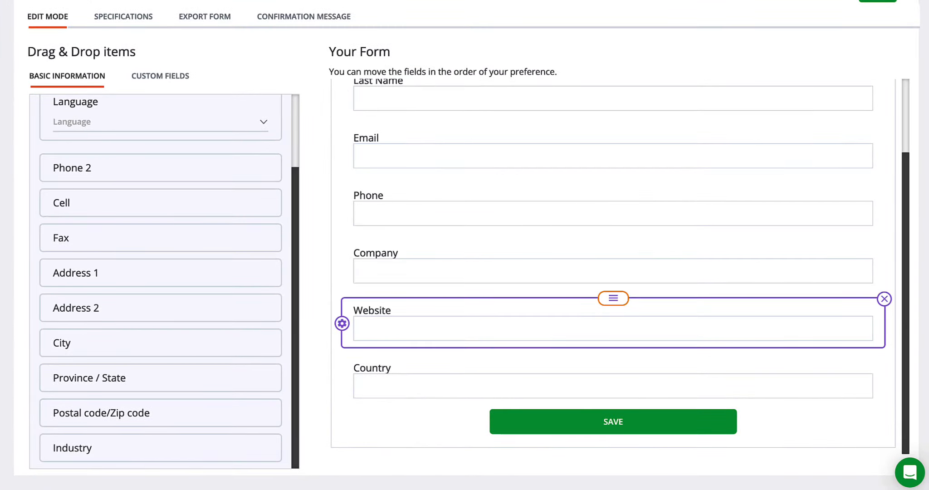
Move the Website field above Company and return it to its place below Company.
{"action": "scroll", "coordinate": [494, 423], "scroll_direction": "up", "scroll_amount": 3}
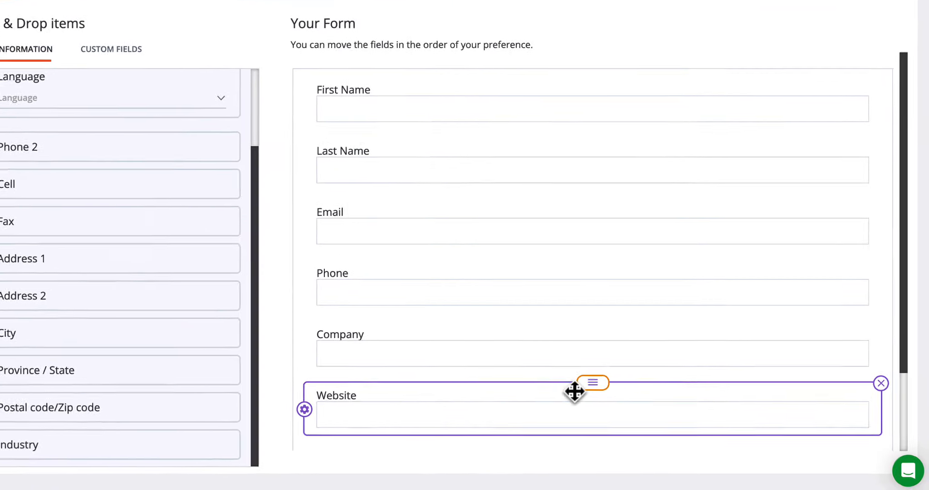
{"action": "left_click_drag", "start_coordinate": [609, 390], "coordinate": [612, 335]}
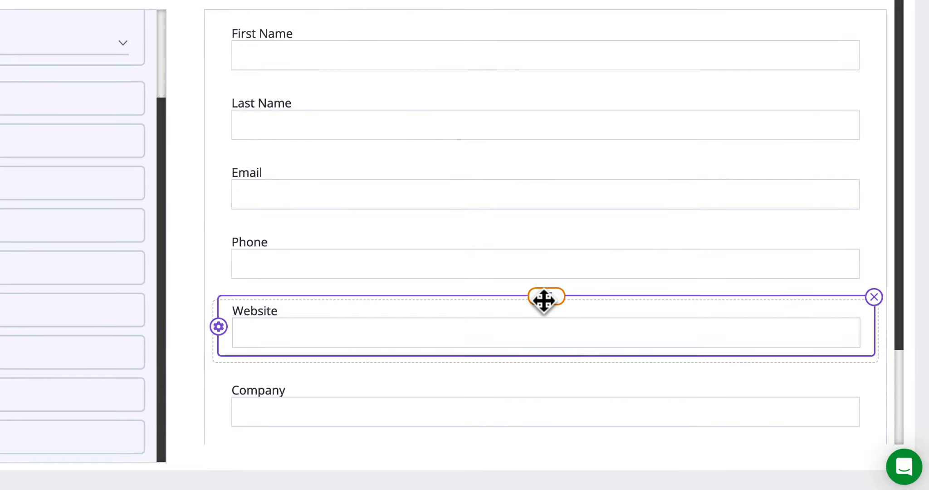
{"action": "left_click_drag", "start_coordinate": [543, 300], "coordinate": [549, 404]}
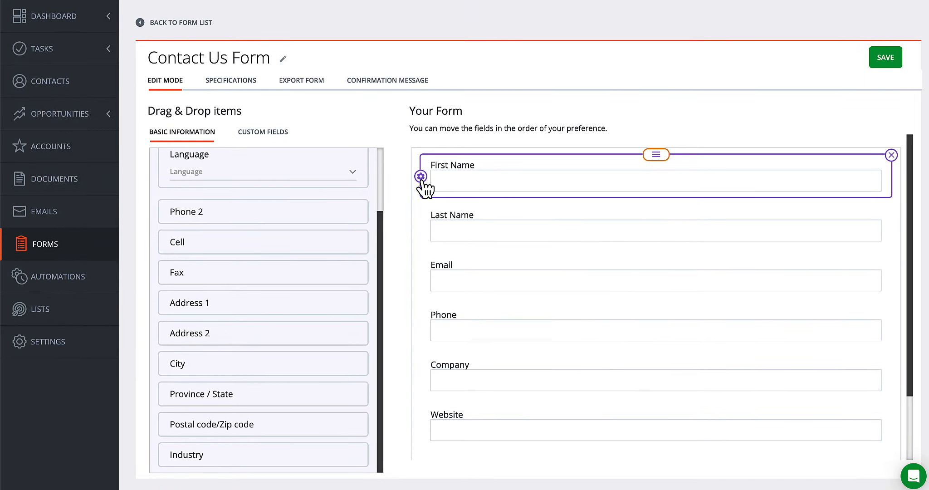
Make the First Name field half width and mandatory with the title "First Name *", and save the form.
{"action": "left_click", "coordinate": [420, 177]}
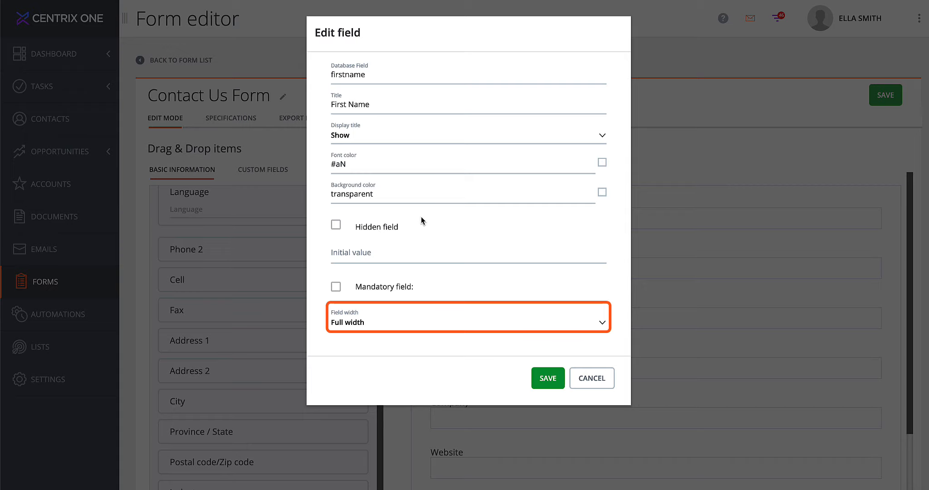
{"action": "left_click", "coordinate": [523, 331]}
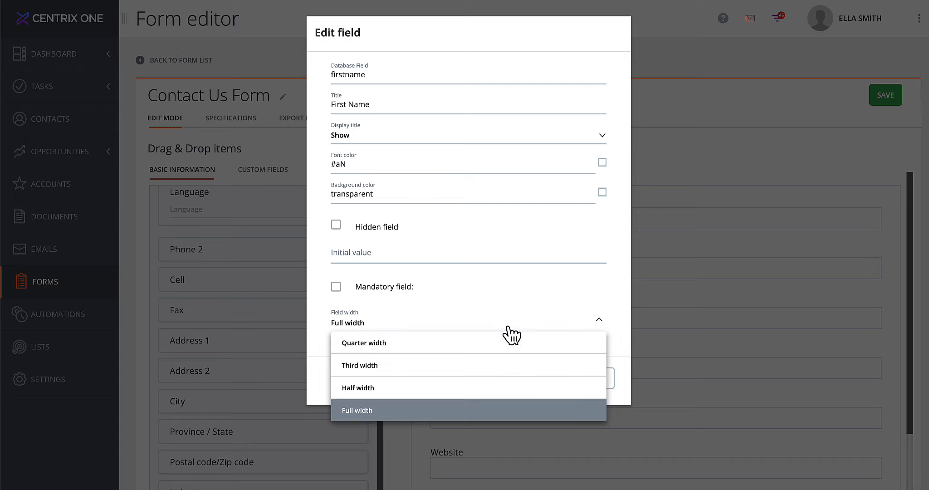
{"action": "left_click", "coordinate": [426, 389]}
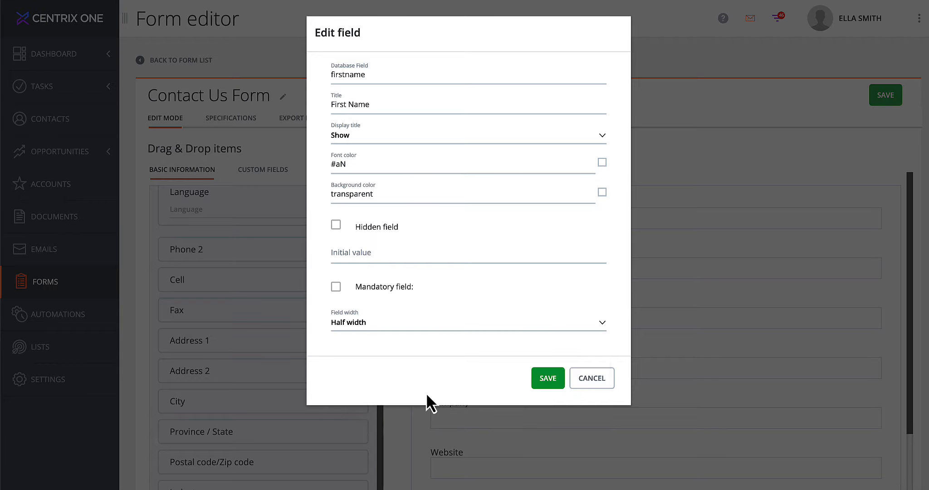
{"action": "left_click", "coordinate": [336, 286]}
{"action": "left_click", "coordinate": [406, 99]}
{"action": "type", "text": "*"}
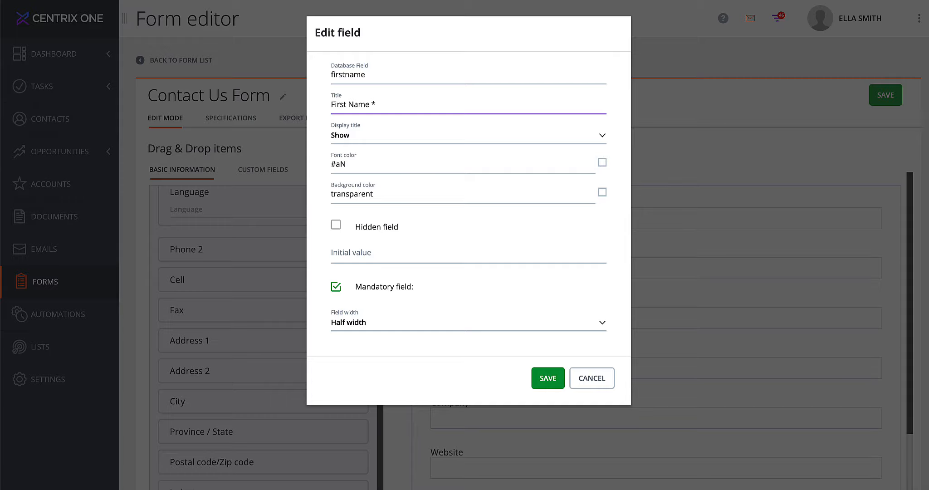
{"action": "left_click", "coordinate": [544, 379]}
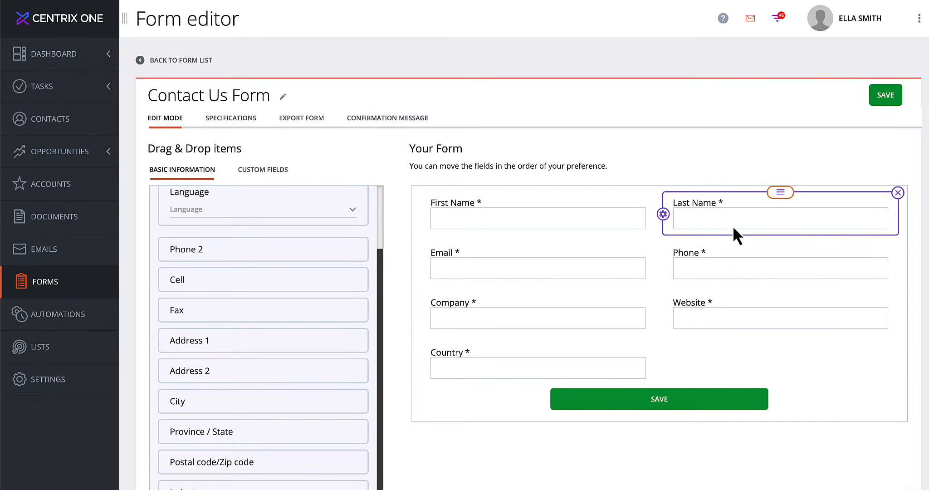
{"action": "left_click", "coordinate": [891, 99]}
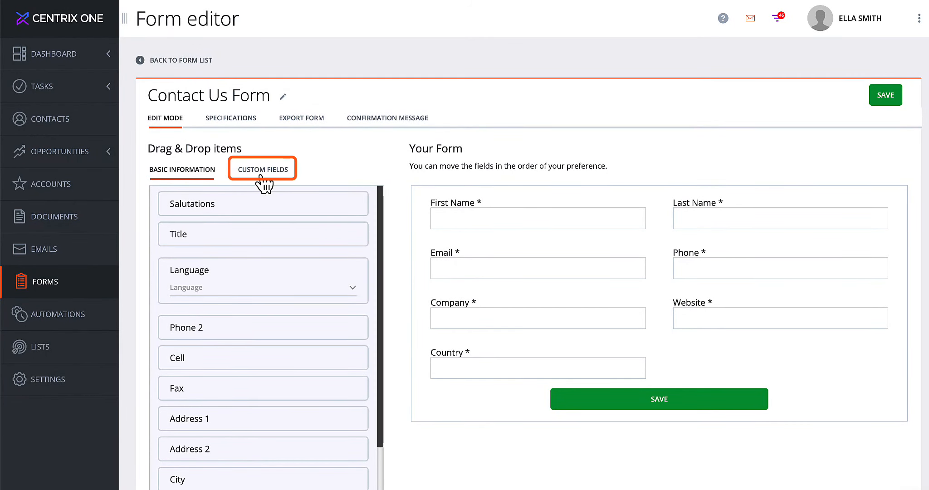
Add the Type of Business custom field as a mandatory, half-width field titled "Type of Business *".
{"action": "left_click", "coordinate": [261, 175]}
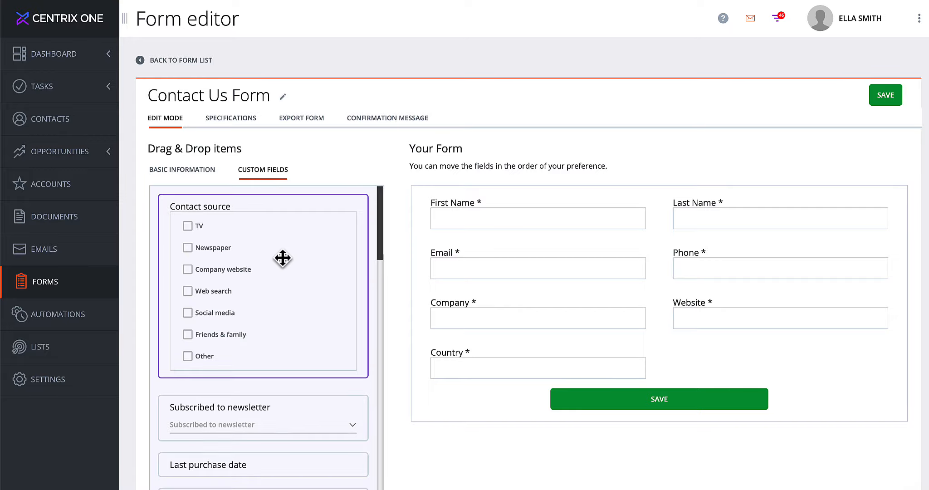
{"action": "scroll", "coordinate": [282, 261], "scroll_direction": "down", "scroll_amount": 20}
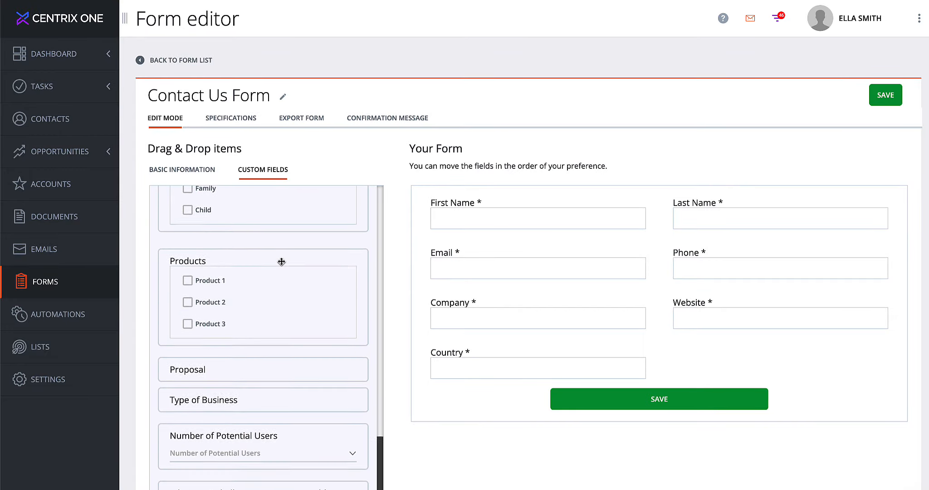
{"action": "left_click_drag", "start_coordinate": [276, 399], "coordinate": [556, 349]}
{"action": "left_click", "coordinate": [421, 374]}
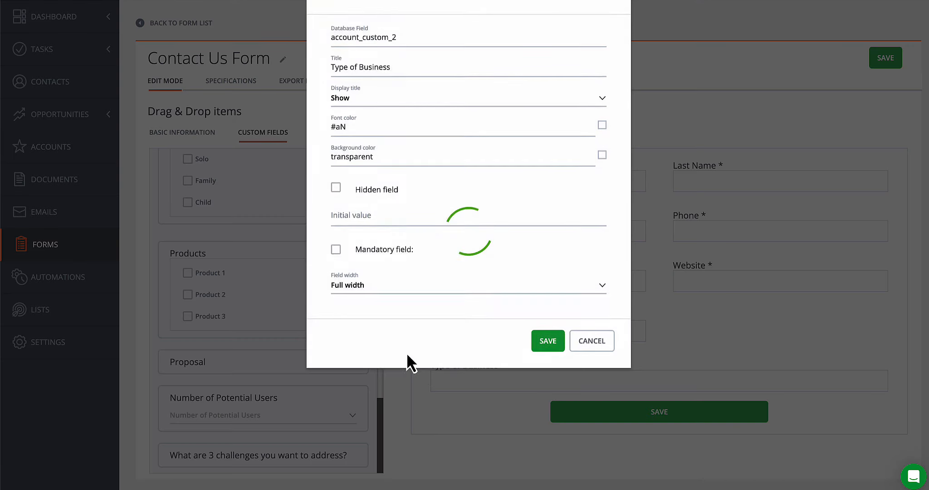
{"action": "left_click", "coordinate": [335, 250]}
{"action": "left_click", "coordinate": [359, 286]}
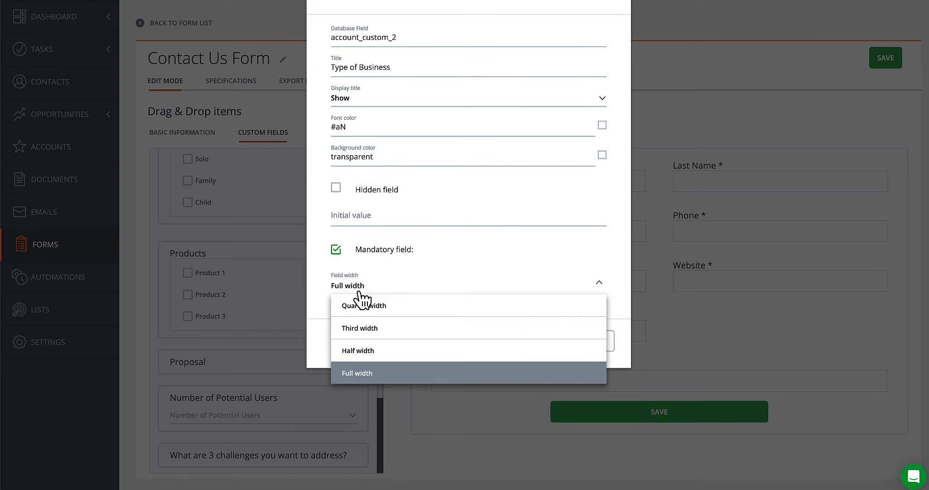
{"action": "left_click", "coordinate": [368, 345]}
{"action": "left_click", "coordinate": [408, 69]}
{"action": "type", "text": "*"}
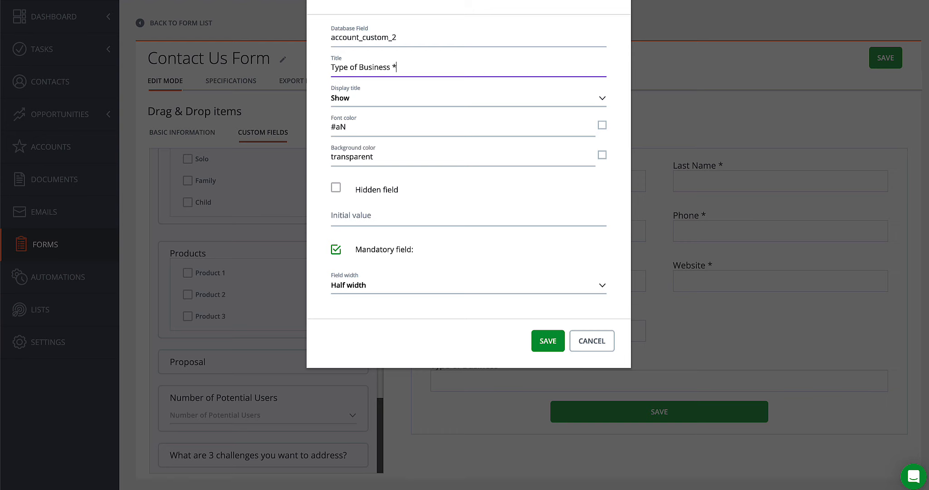
{"action": "left_click", "coordinate": [548, 344]}
Add the custom fields Number of Potential Users and "What are 3 challenges you want to address?" below the others, and save the form.
{"action": "left_click_drag", "start_coordinate": [247, 390], "coordinate": [530, 368]}
{"action": "left_click_drag", "start_coordinate": [259, 450], "coordinate": [726, 403]}
{"action": "left_click", "coordinate": [892, 63]}
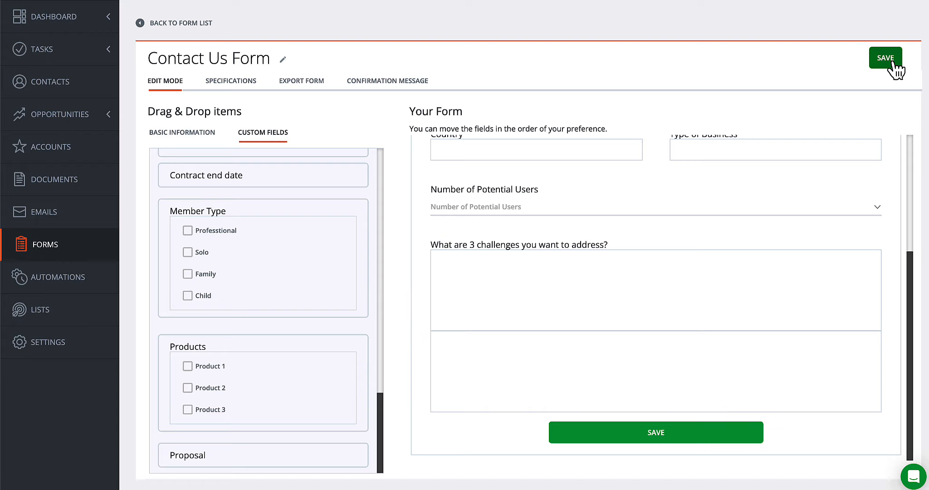
Save the list management selection and set the list populated by the form to Web Prospects in its specifications.
{"action": "left_click", "coordinate": [227, 83]}
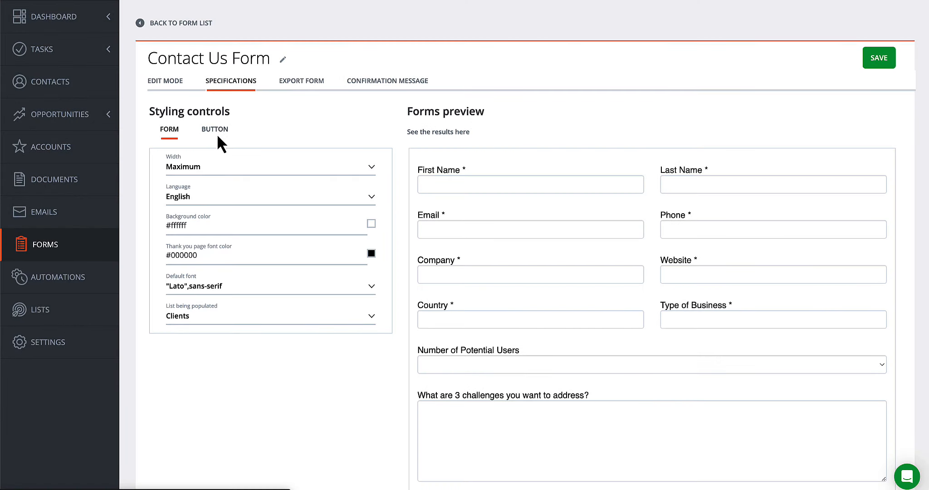
{"action": "left_click", "coordinate": [215, 131]}
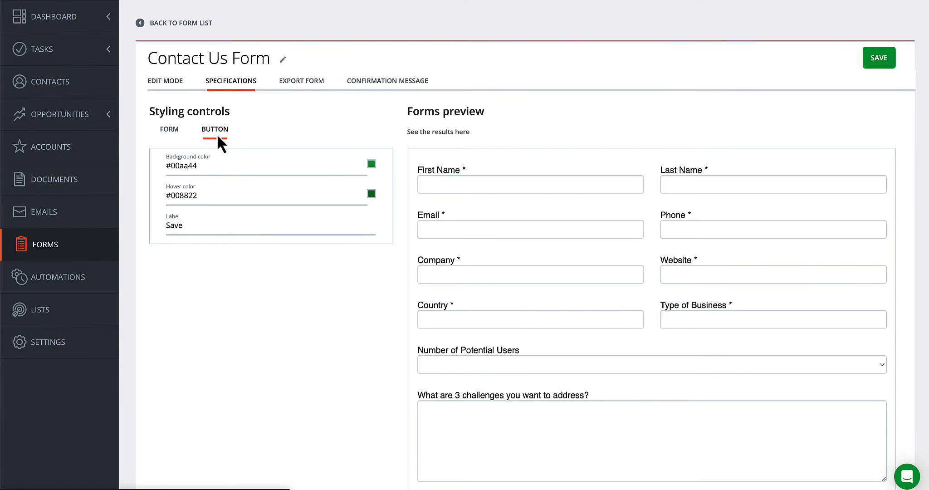
{"action": "left_click", "coordinate": [166, 132]}
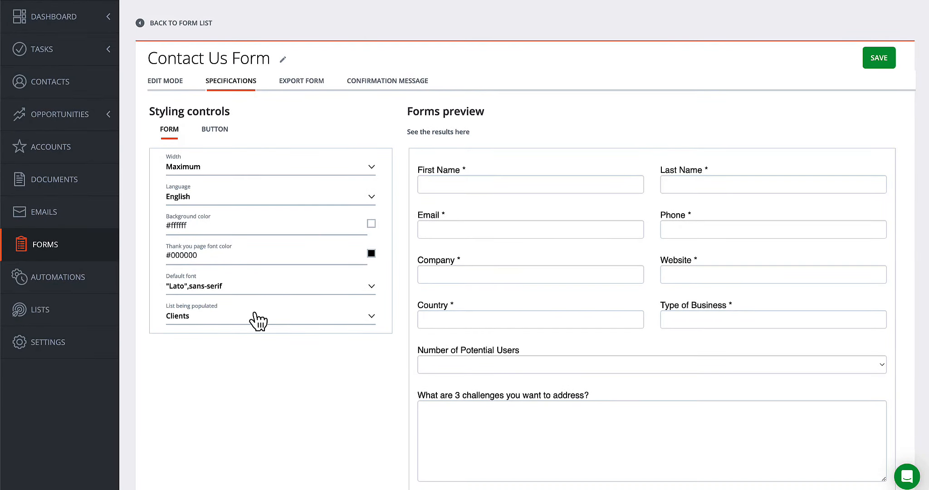
{"action": "left_click", "coordinate": [84, 312]}
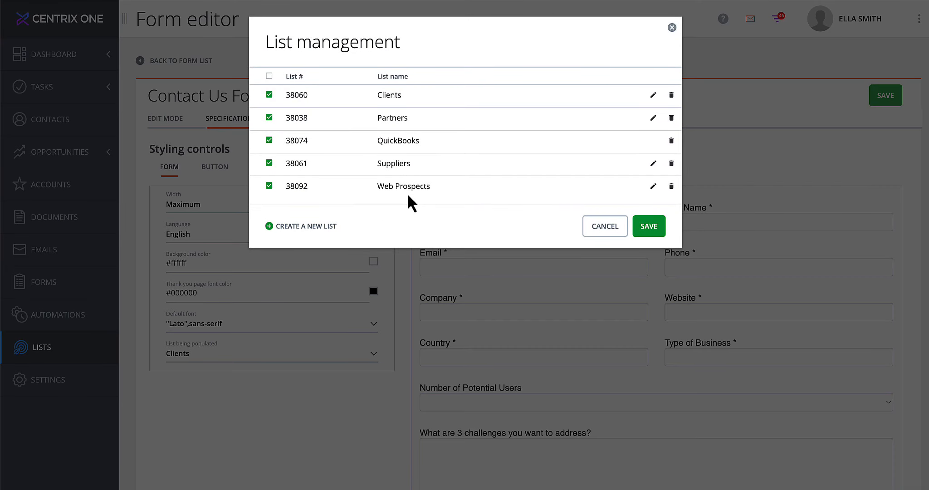
{"action": "left_click", "coordinate": [652, 229]}
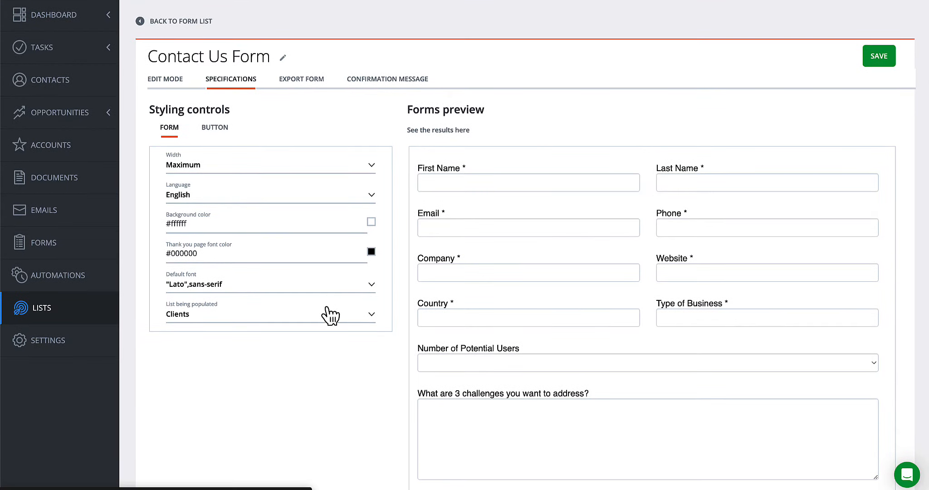
{"action": "left_click", "coordinate": [330, 357]}
{"action": "left_click", "coordinate": [268, 452]}
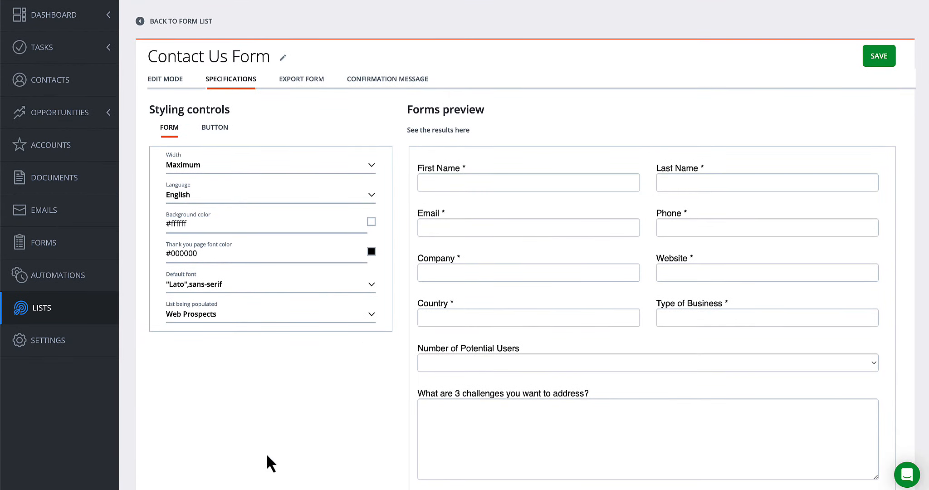
Check the Number of Potential Users choices in the form preview and submit it empty to test the mandatory fields.
{"action": "left_click", "coordinate": [816, 366]}
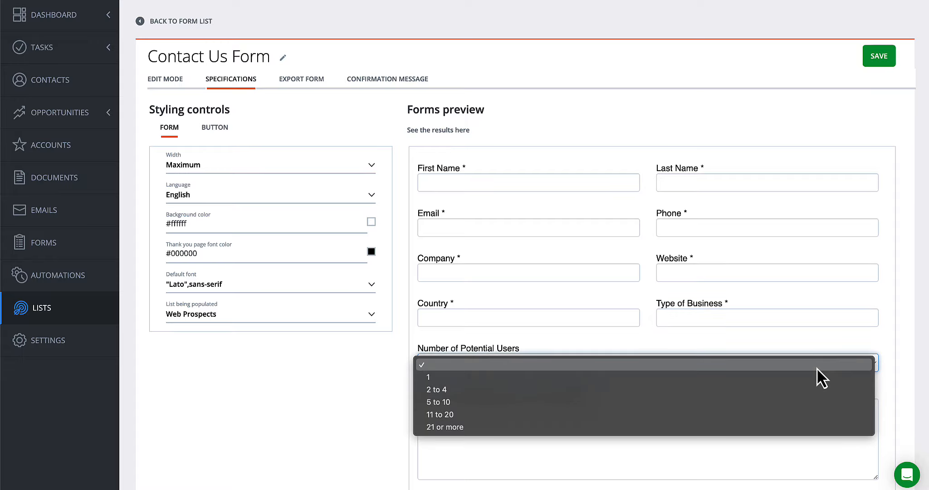
{"action": "left_click", "coordinate": [817, 367]}
{"action": "scroll", "coordinate": [821, 378], "scroll_direction": "down", "scroll_amount": 2}
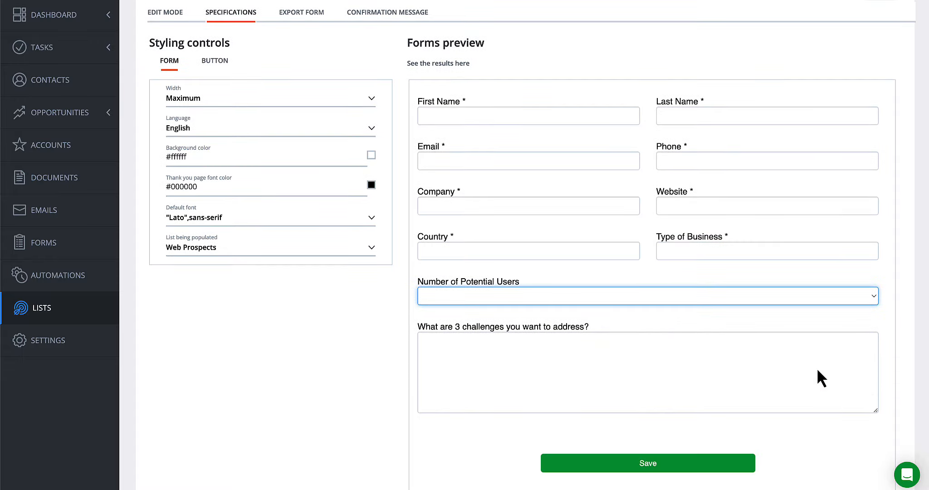
{"action": "left_click", "coordinate": [724, 467]}
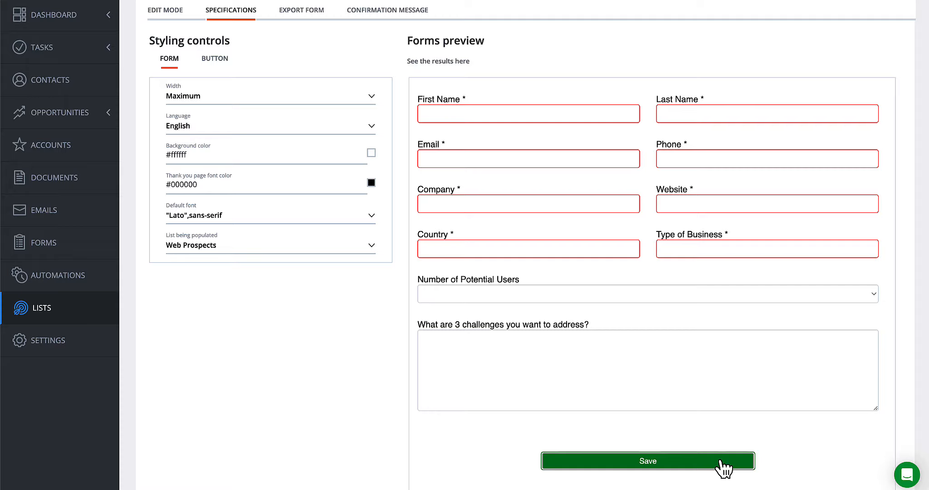
{"action": "scroll", "coordinate": [723, 465], "scroll_direction": "up", "scroll_amount": 2}
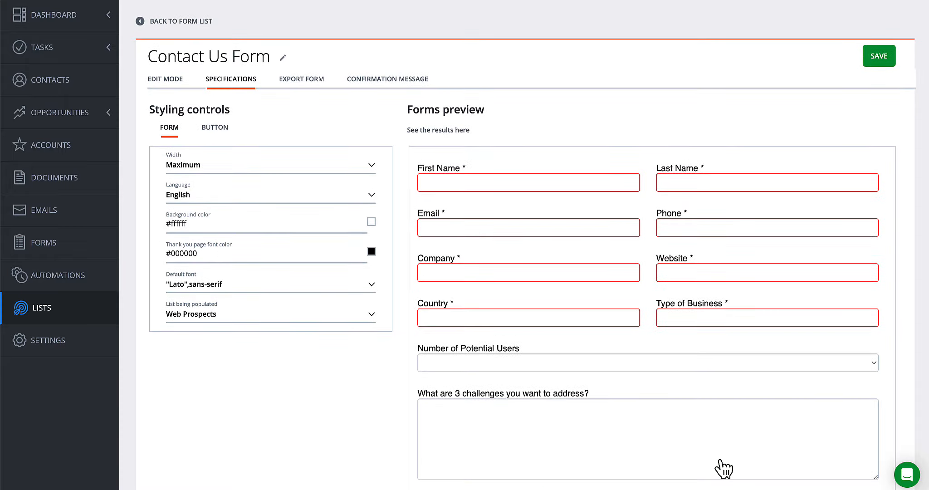
Copy the Contact Us Form's HTML export code and return to the list of web forms.
{"action": "left_click", "coordinate": [301, 86]}
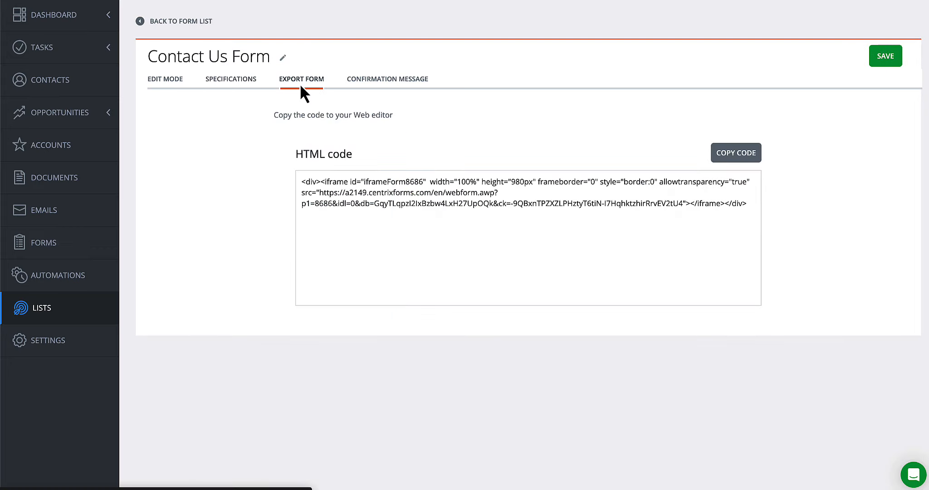
{"action": "left_click", "coordinate": [741, 157]}
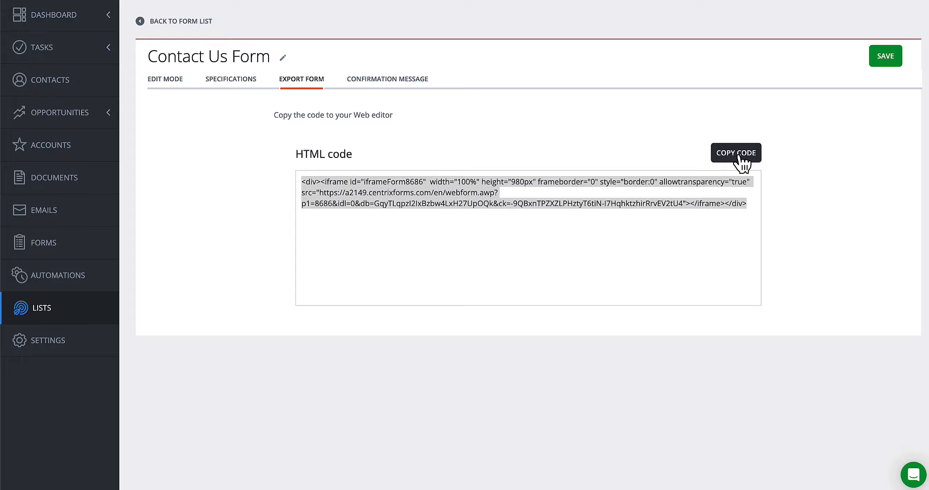
{"action": "left_click", "coordinate": [70, 250]}
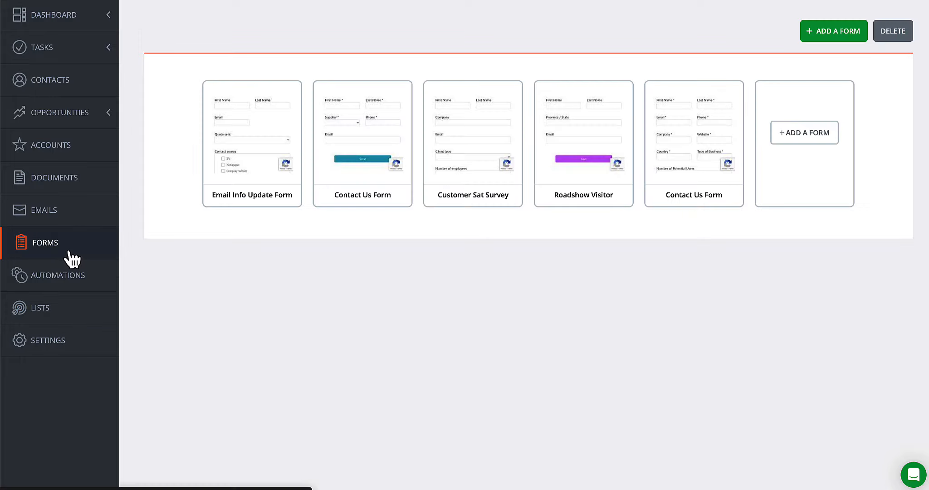
Reopen the second Contact Us Form and make its Number of Potential Users field mandatory, with an asterisk added to the title.
{"action": "left_click", "coordinate": [694, 119]}
{"action": "scroll", "coordinate": [542, 336], "scroll_direction": "down", "scroll_amount": 3}
{"action": "left_click", "coordinate": [420, 296]}
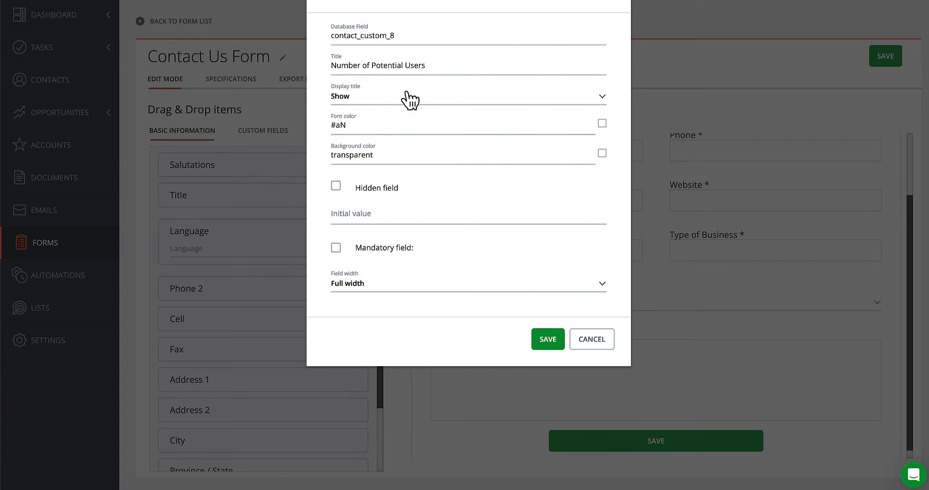
{"action": "left_click", "coordinate": [481, 69]}
{"action": "type", "text": "*"}
{"action": "left_click", "coordinate": [336, 248]}
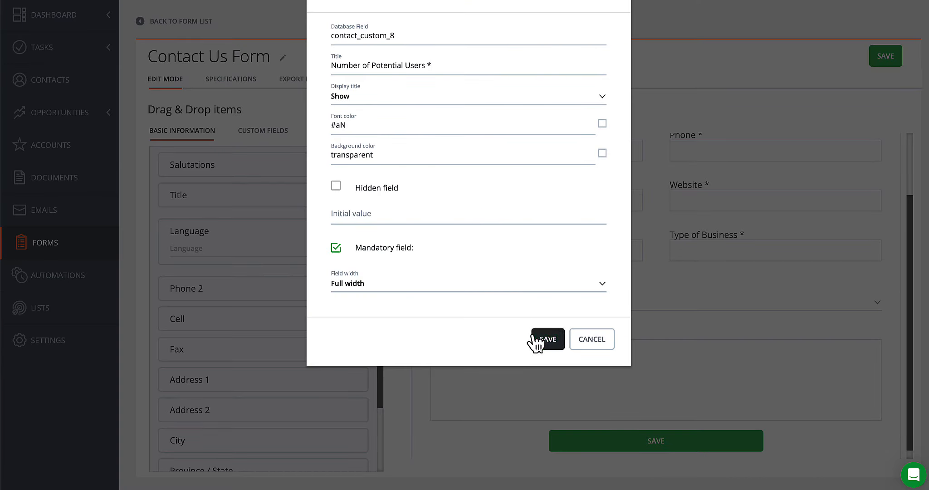
{"action": "left_click", "coordinate": [545, 340]}
Make the "What are 3 challenges you want to address?" field mandatory with an asterisk in its title, and save the form.
{"action": "left_click", "coordinate": [421, 374]}
{"action": "left_click", "coordinate": [487, 65]}
{"action": "type", "text": "*"}
{"action": "left_click", "coordinate": [336, 247]}
{"action": "left_click", "coordinate": [547, 339]}
{"action": "left_click", "coordinate": [886, 58]}
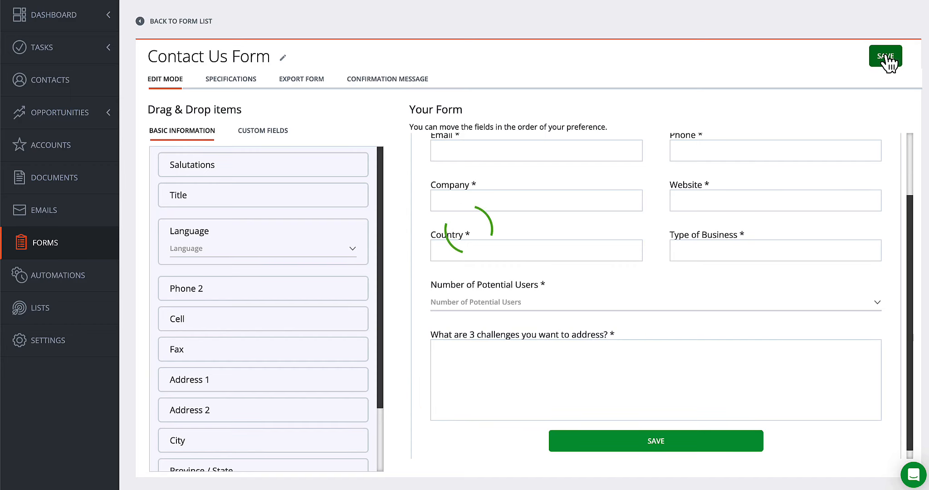
Check the form's export code and save the confirmation message "Your message has been received and a team member will be in touch within 24-48 hours.".
{"action": "left_click", "coordinate": [312, 86]}
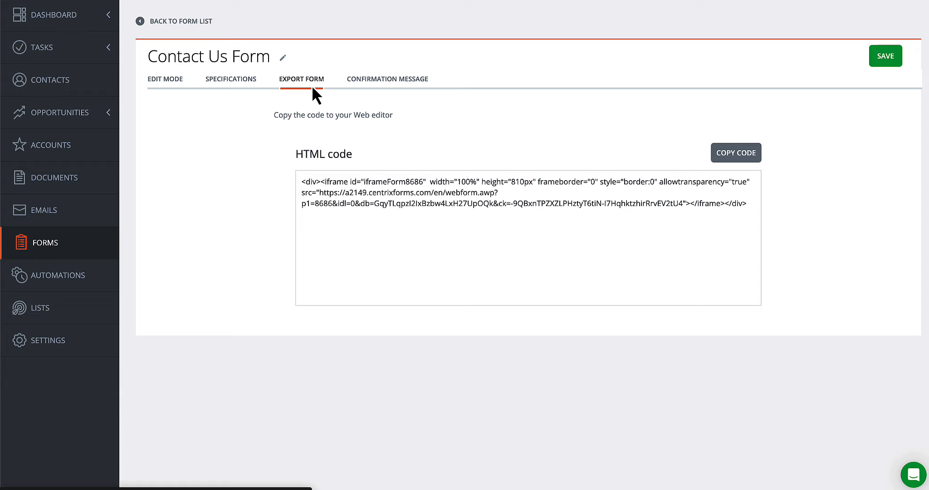
{"action": "left_click", "coordinate": [402, 87]}
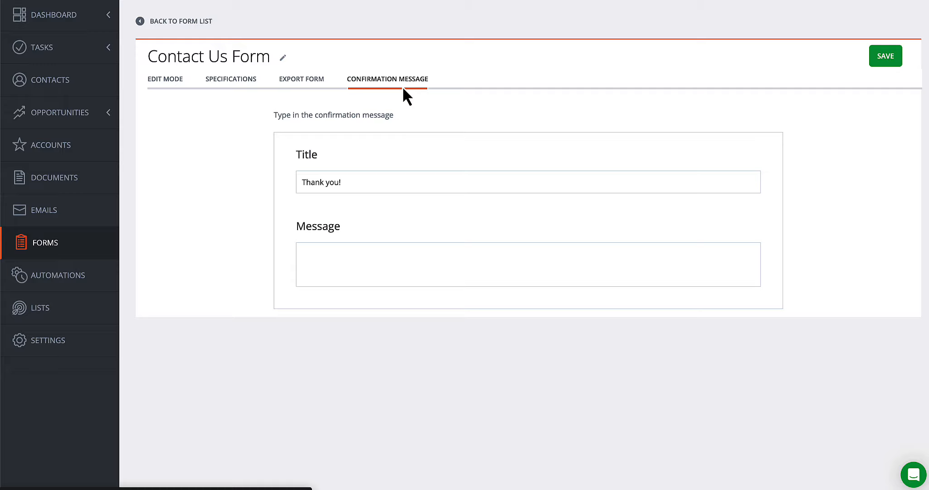
{"action": "left_click", "coordinate": [374, 263]}
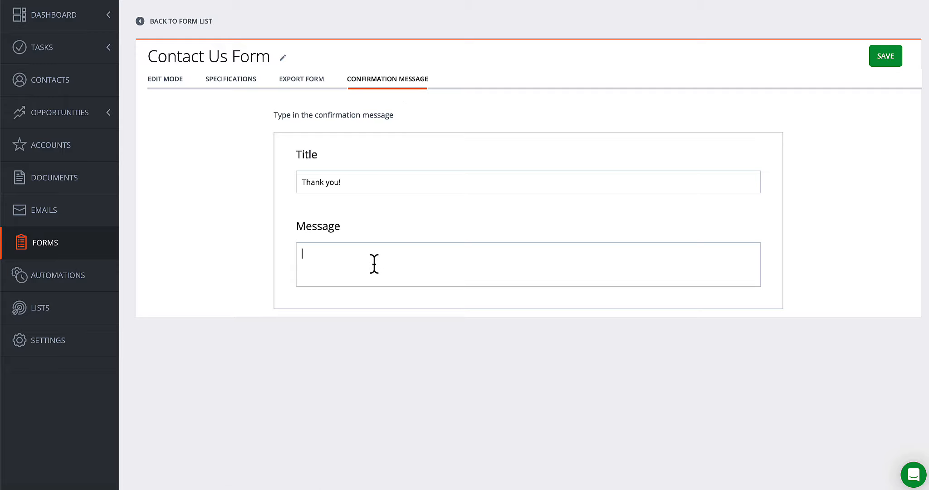
{"action": "type", "text": "Your message has been received and a team member will be in to"}
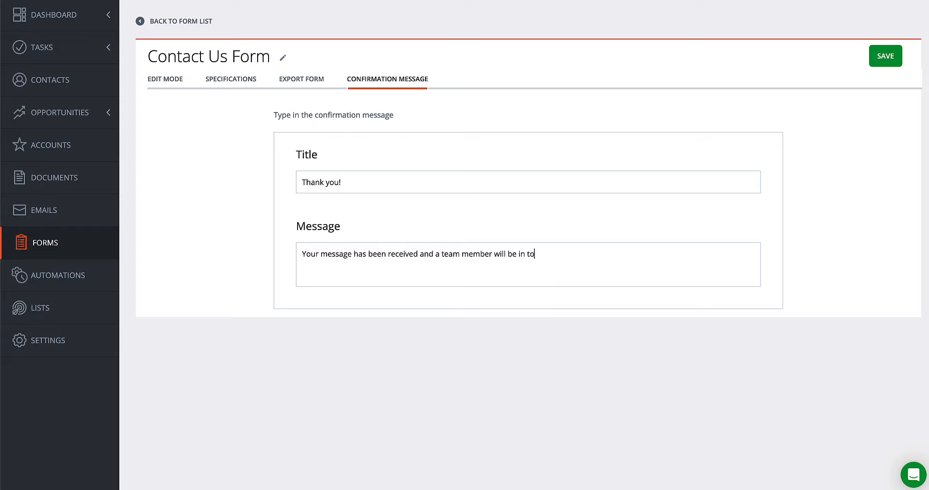
{"action": "type", "text": "uch within 24-48 hours."}
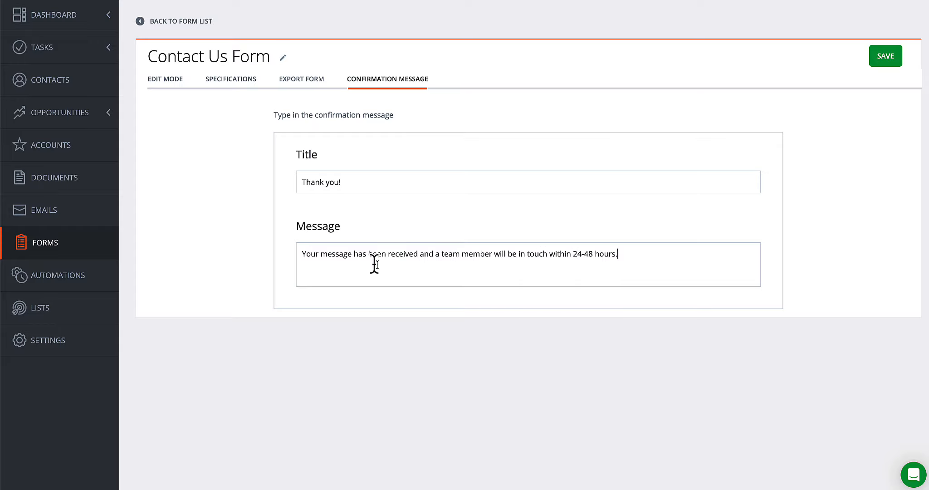
{"action": "left_click", "coordinate": [886, 55]}
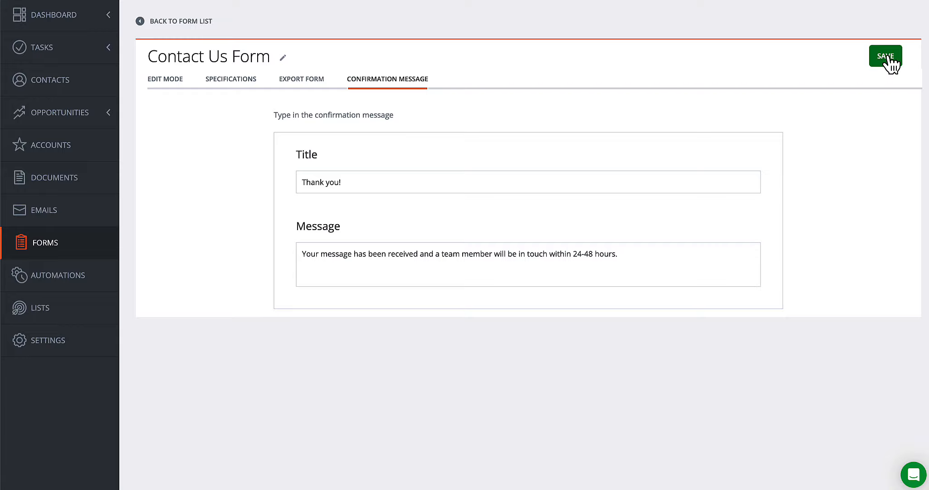
Go to the automations area to set up an automation for the Contact Us Form.
{"action": "left_click", "coordinate": [51, 287]}
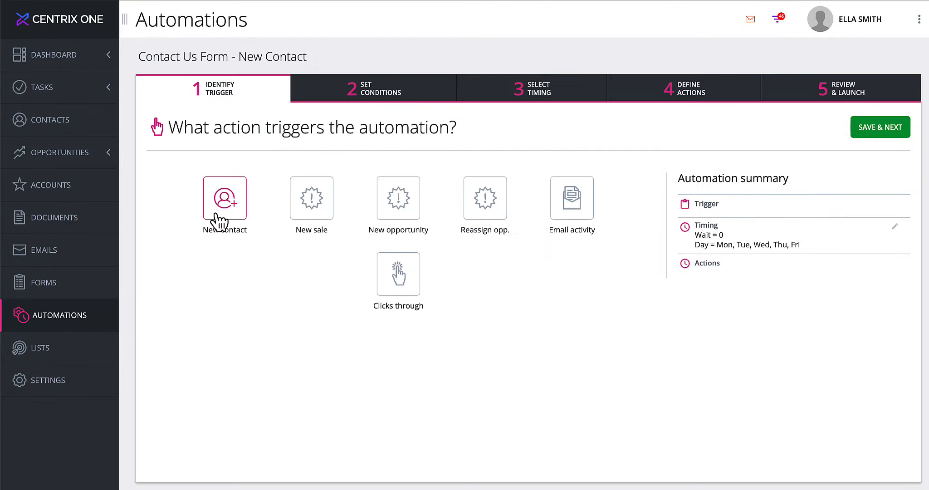